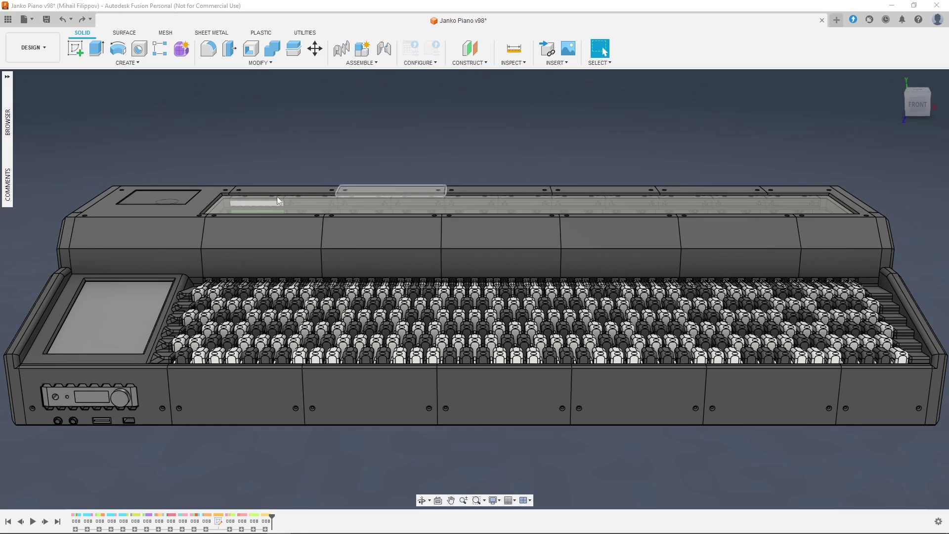
Select the acrylic top plate to identify it, then clear the selection.
middle_click_drag(396, 144, 397, 168, "shift")
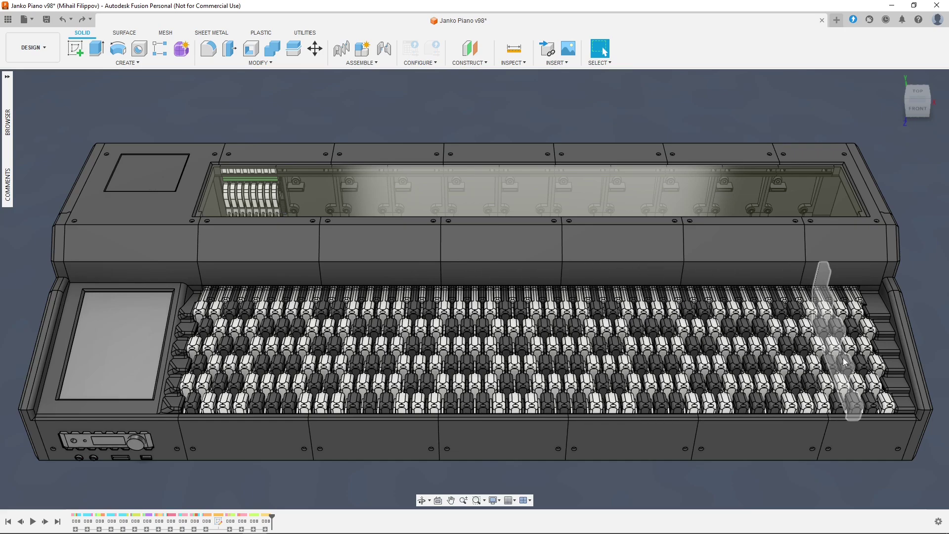
left_click(406, 194)
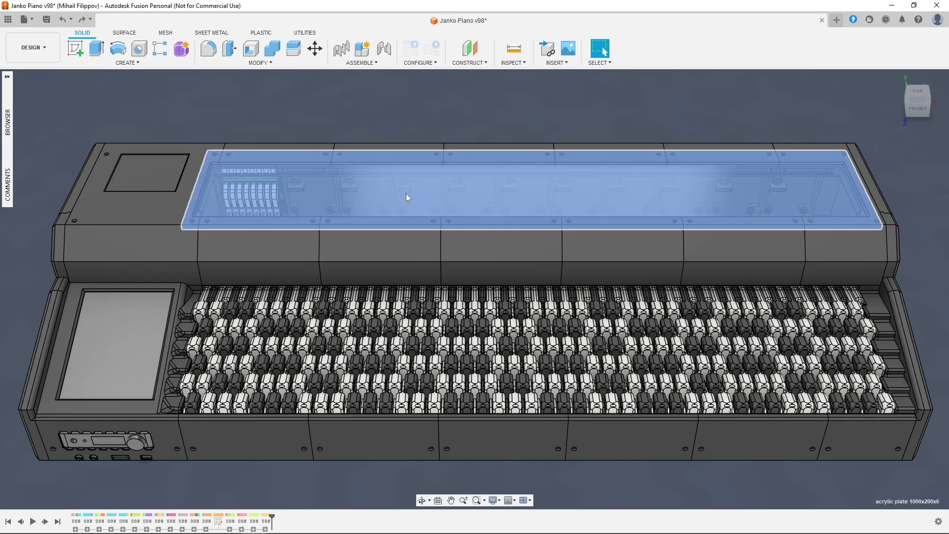
left_click(421, 119)
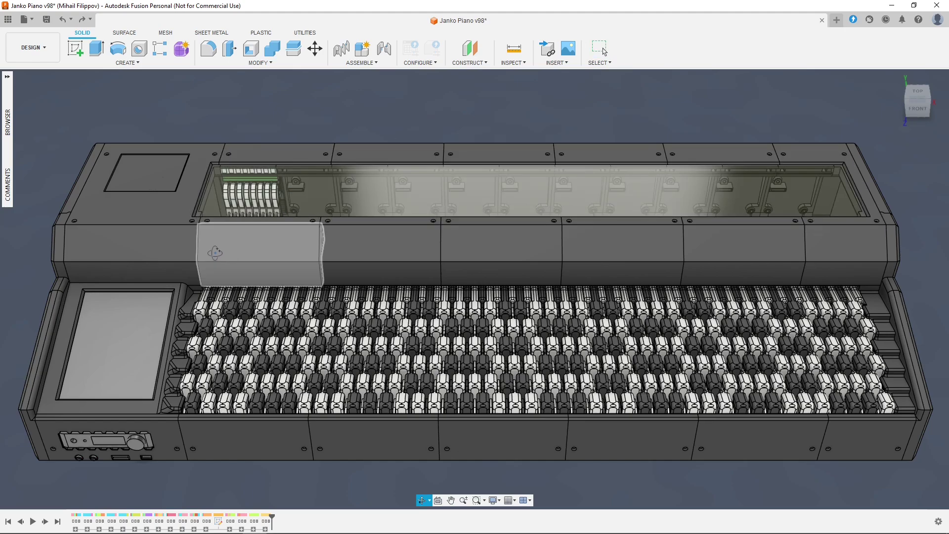
Orbit and zoom to a low front view of the left end's touchscreen and control panel.
middle_click_drag(217, 232, 202, 213, "shift")
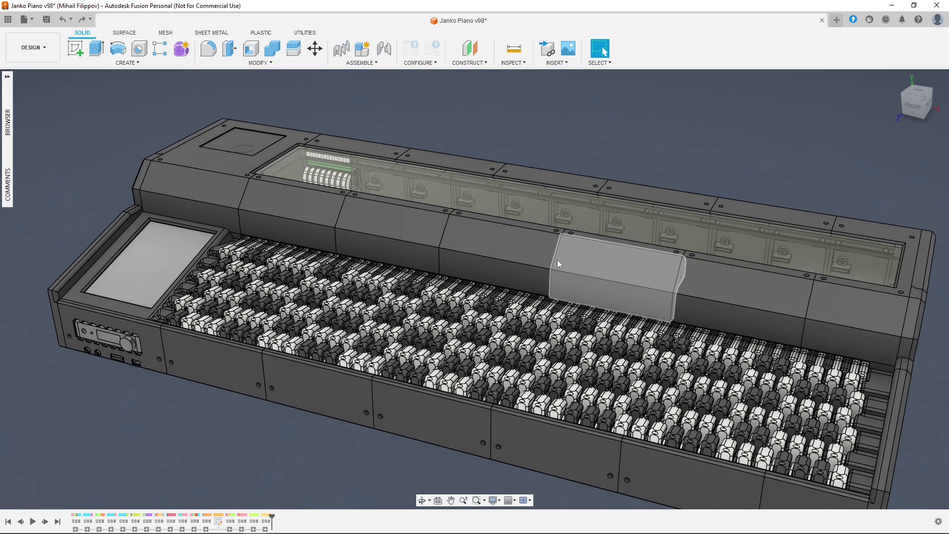
middle_click_drag(350, 220, 481, 211, "shift")
scroll(601, 266, "up", 3)
scroll(597, 268, "down", 4)
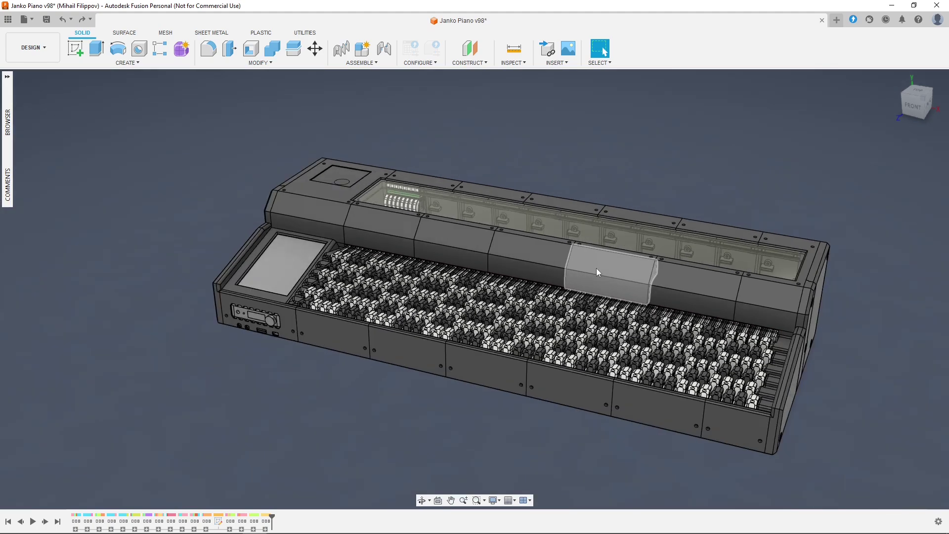
middle_click_drag(596, 268, 556, 211, "shift")
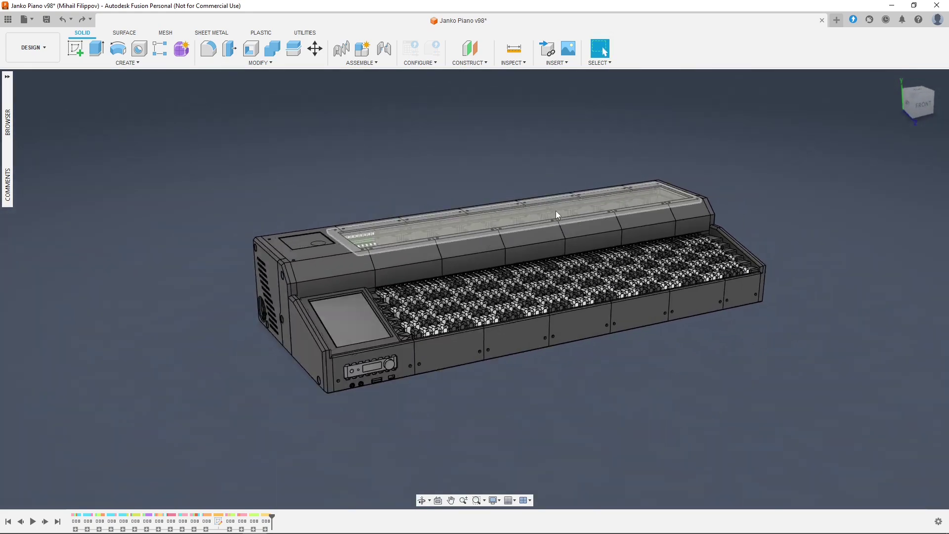
scroll(329, 347, "up", 5)
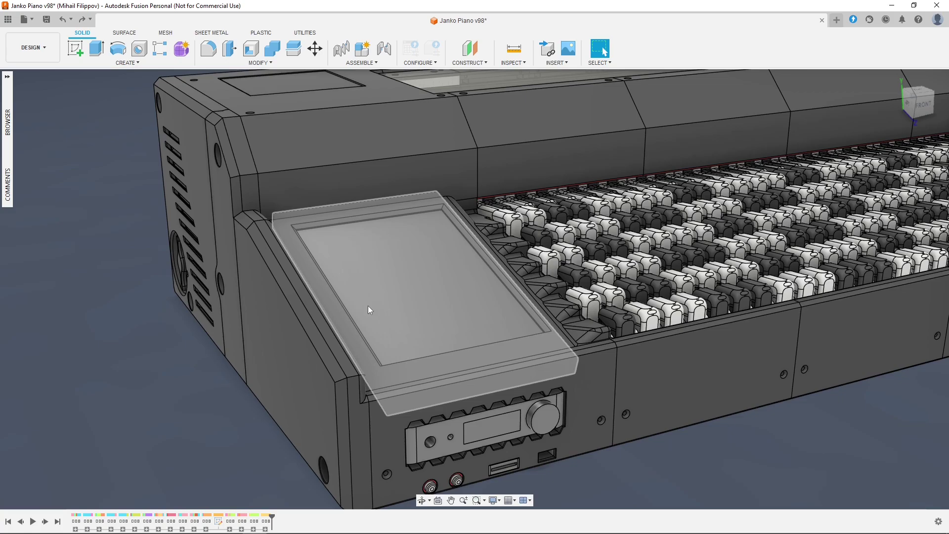
scroll(374, 331, "down", 5)
middle_click_drag(374, 330, 495, 277, "shift")
left_click(600, 48)
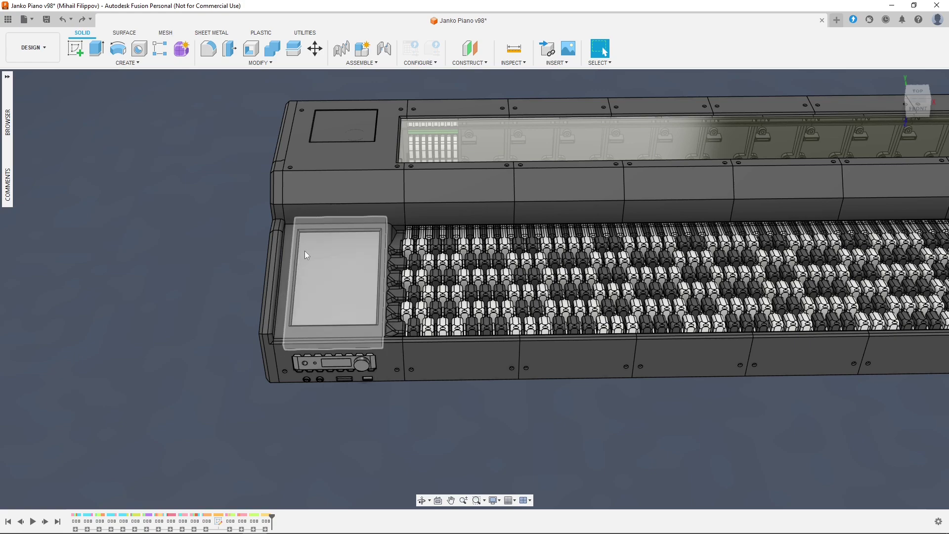
scroll(279, 296, "up", 2)
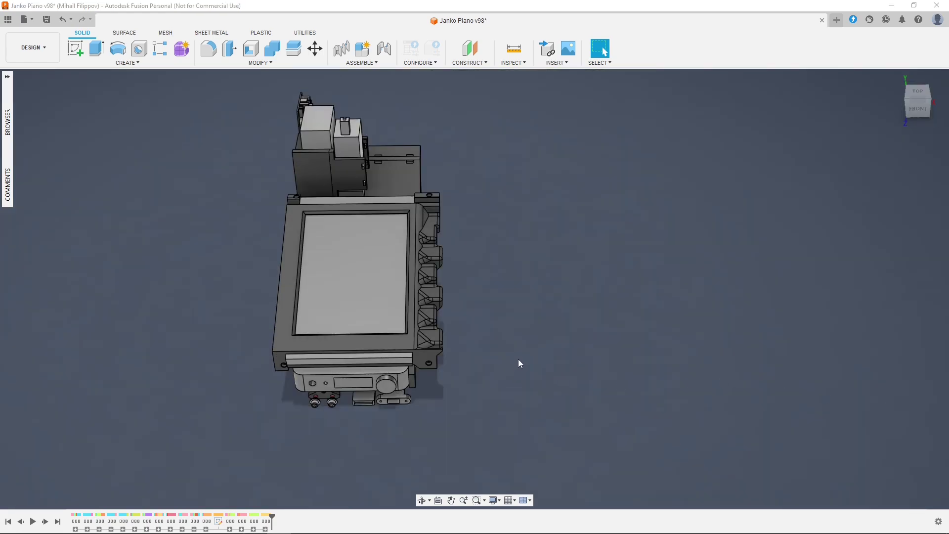
middle_click_drag(520, 364, 464, 372, "shift")
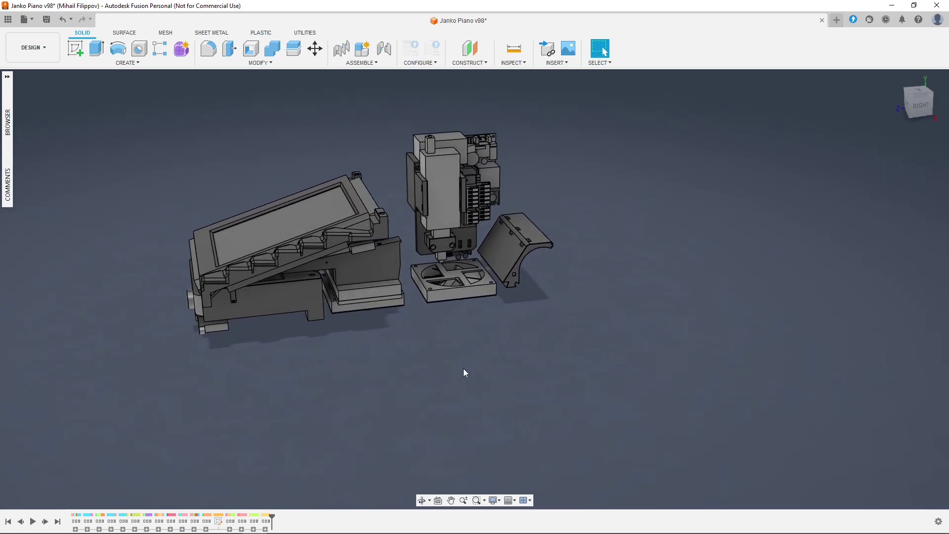
scroll(331, 262, "up", 3)
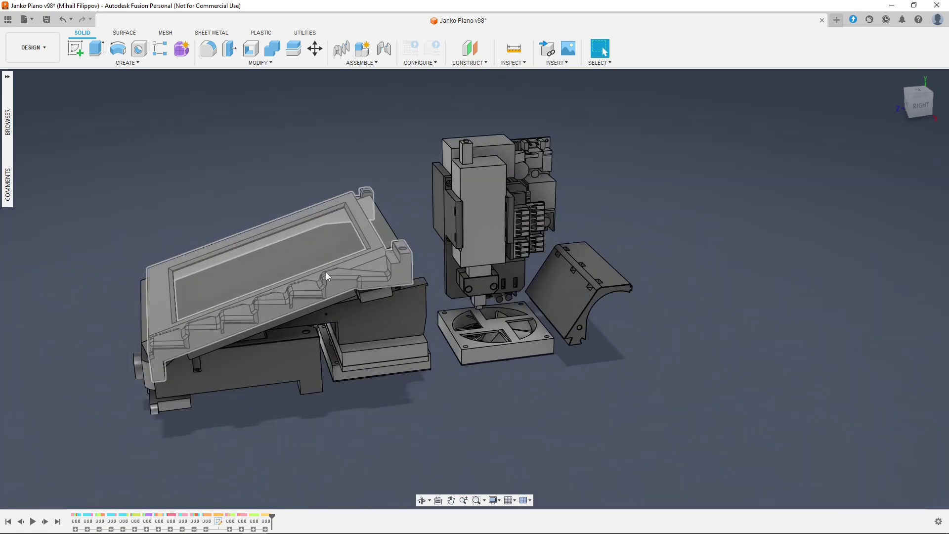
scroll(417, 134, "down", 2)
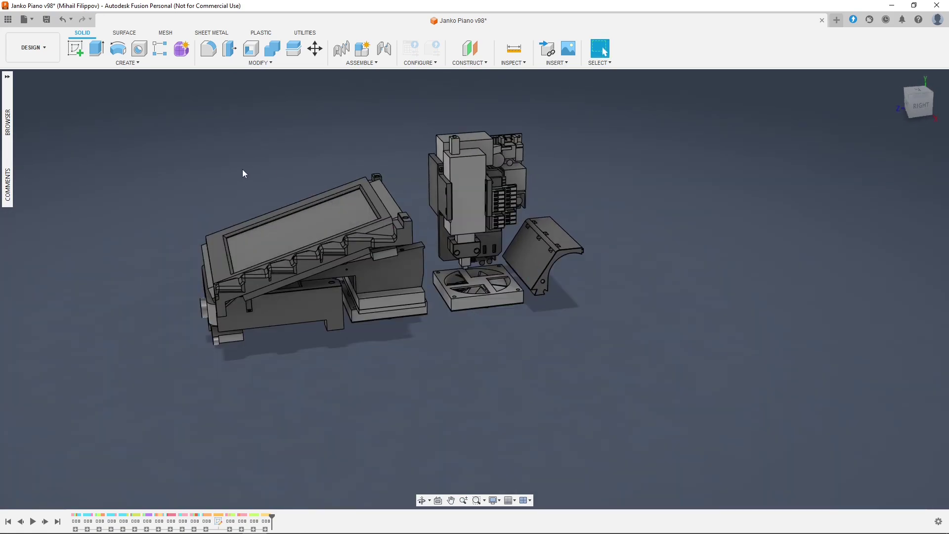
scroll(243, 173, "up", 2)
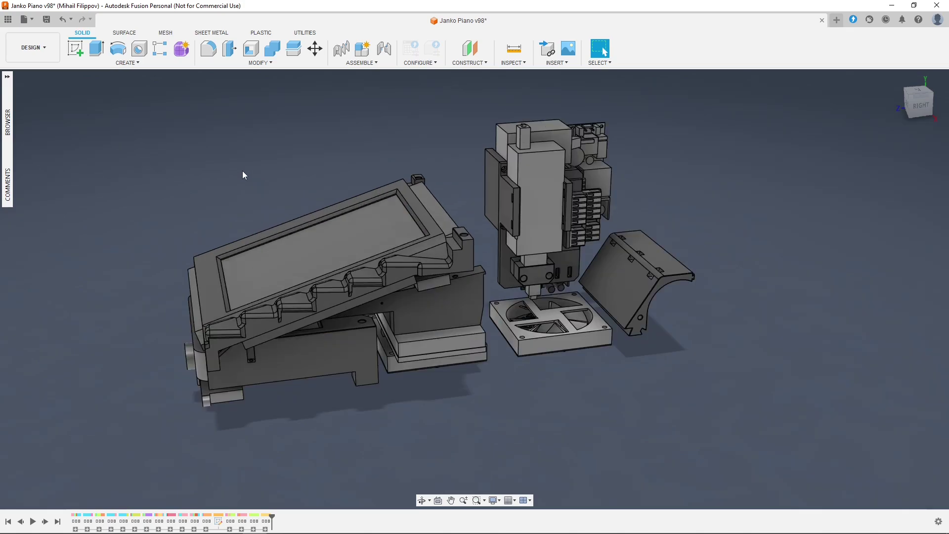
left_click(434, 346)
scroll(445, 346, "up", 3)
mouse_move(445, 347)
middle_mouse_down("shift")
mouse_move(403, 344)
mouse_move(436, 343)
middle_mouse_up("shift")
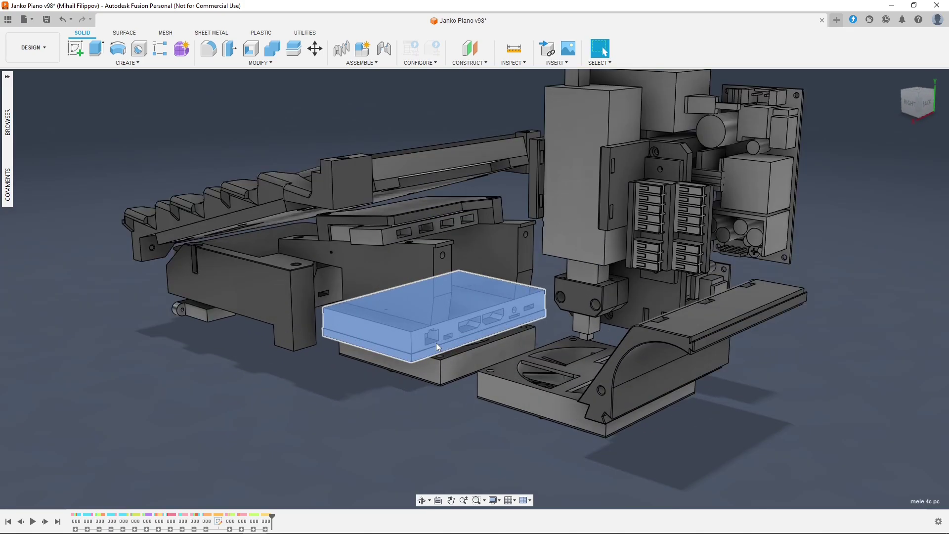
middle_click_drag(256, 210, 273, 202, "shift")
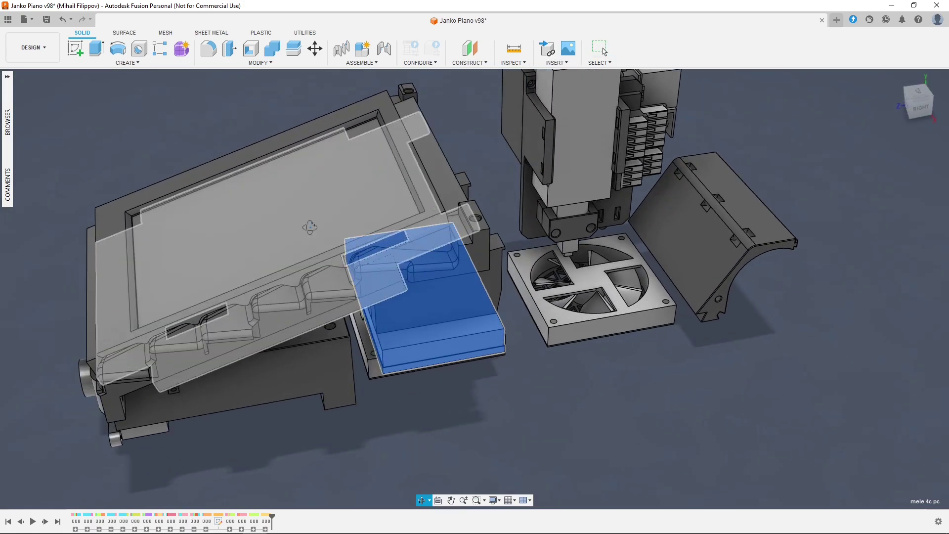
left_click(276, 200)
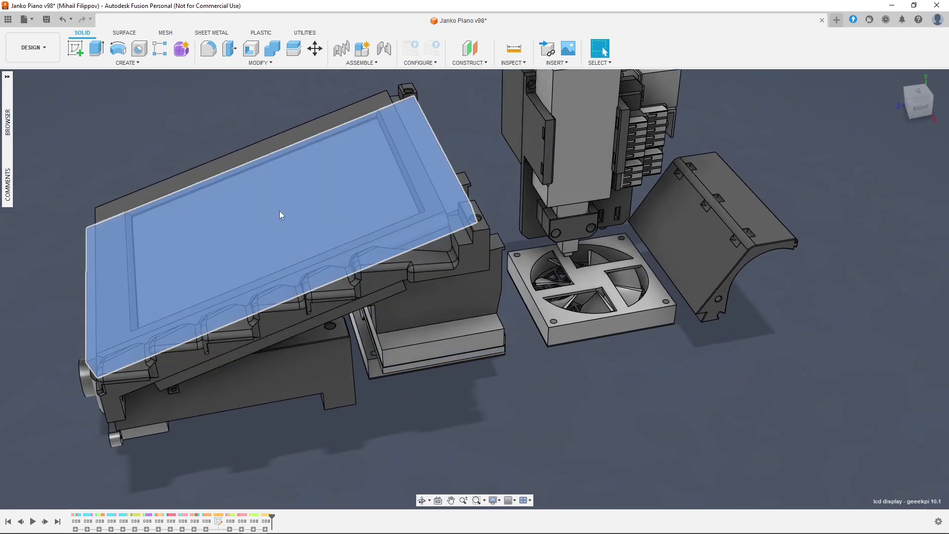
left_click(732, 428)
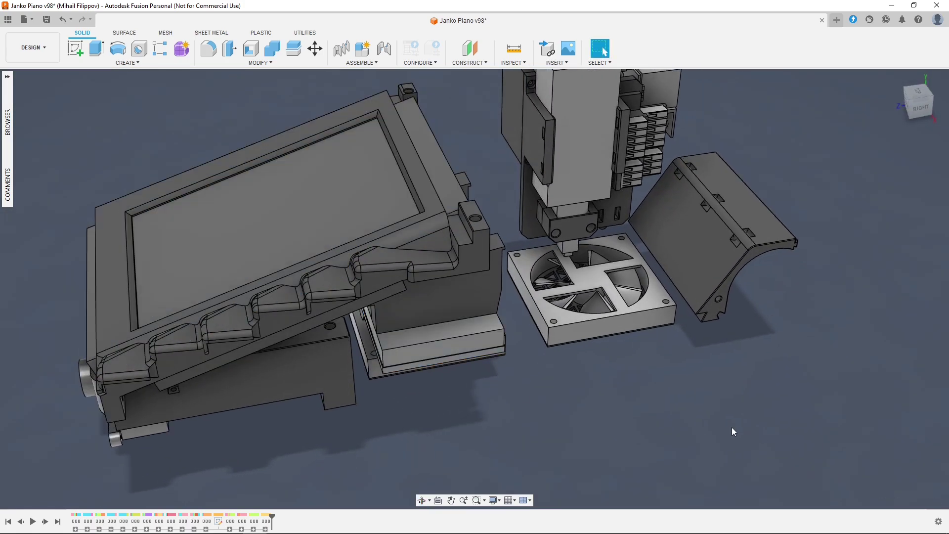
middle_click_drag(556, 402, 524, 399, "shift")
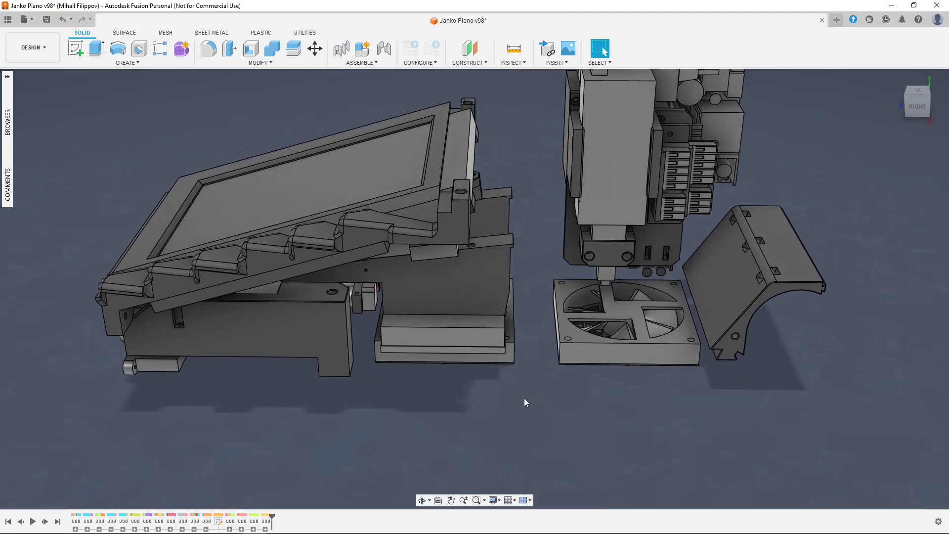
left_click(462, 333)
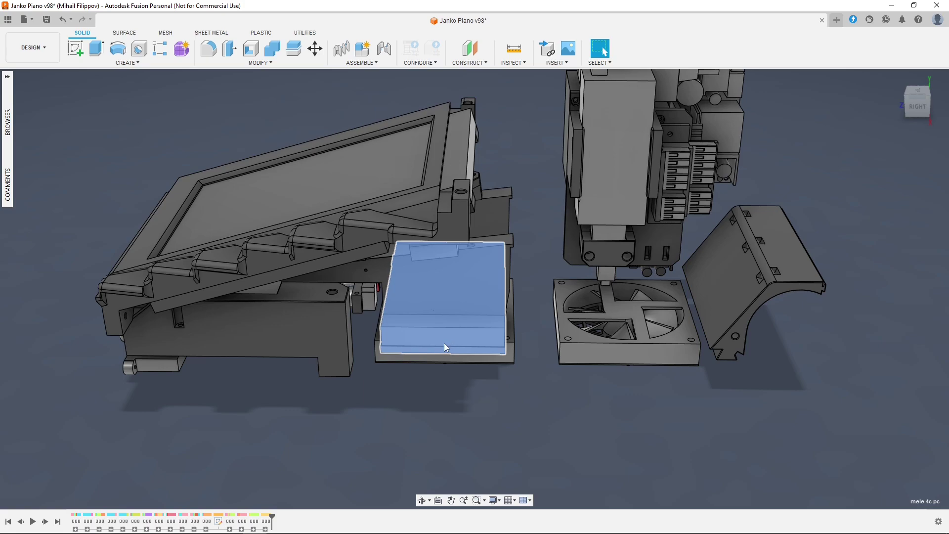
scroll(448, 345, "up", 3)
scroll(448, 346, "down", 2)
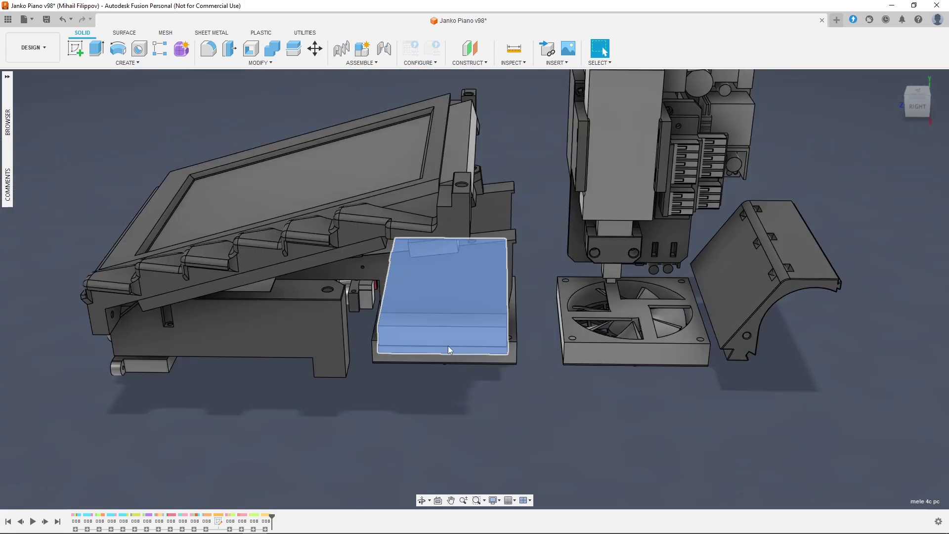
key("shift+F6")
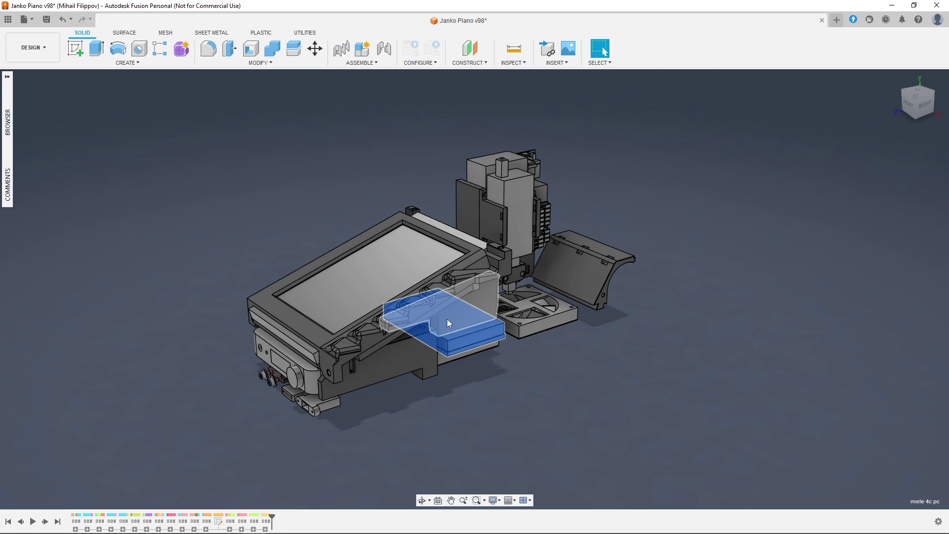
left_click(492, 407)
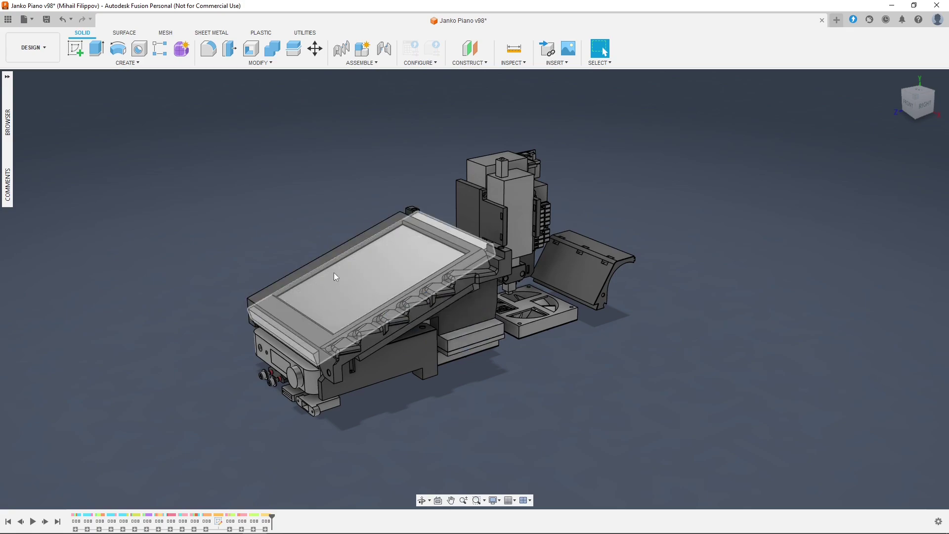
left_click(355, 276)
middle_click_drag(355, 276, 366, 291, "shift")
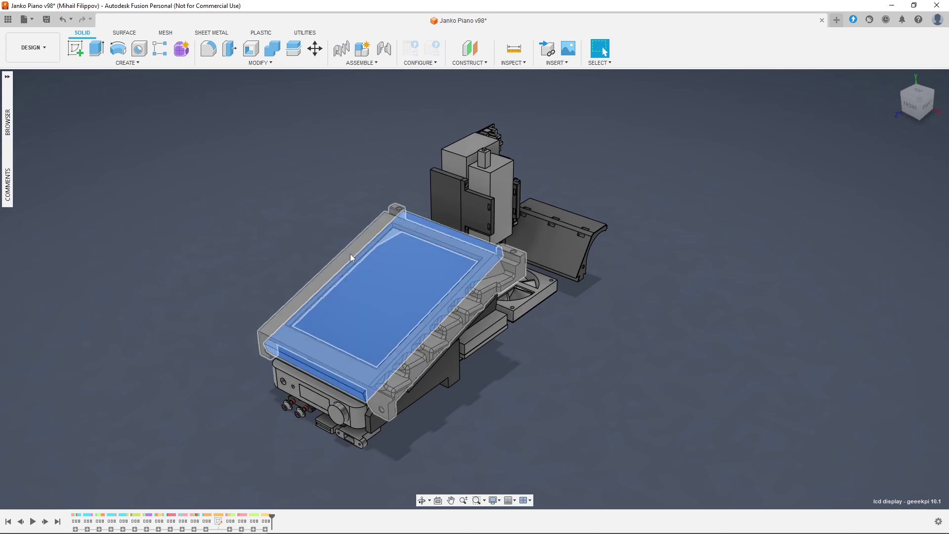
left_click(244, 231)
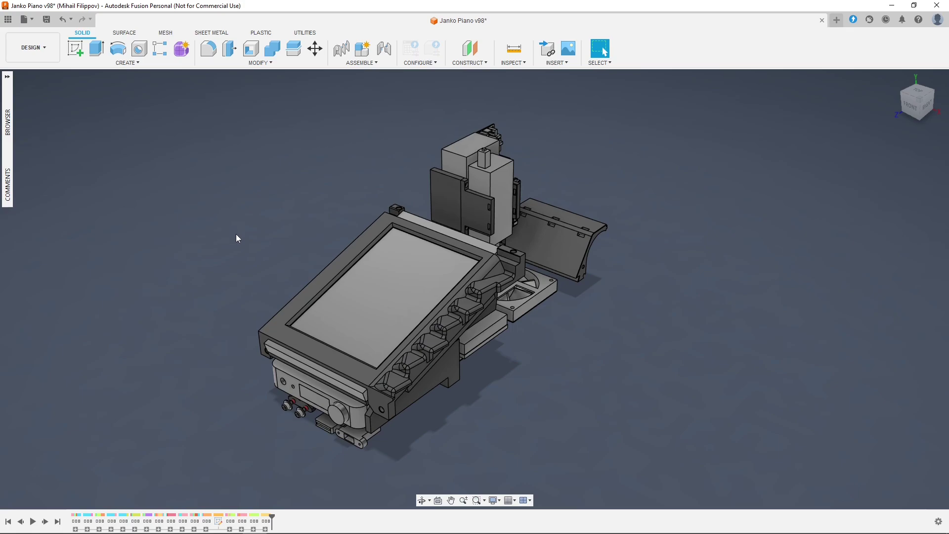
middle_click_drag(221, 241, 249, 250, "shift")
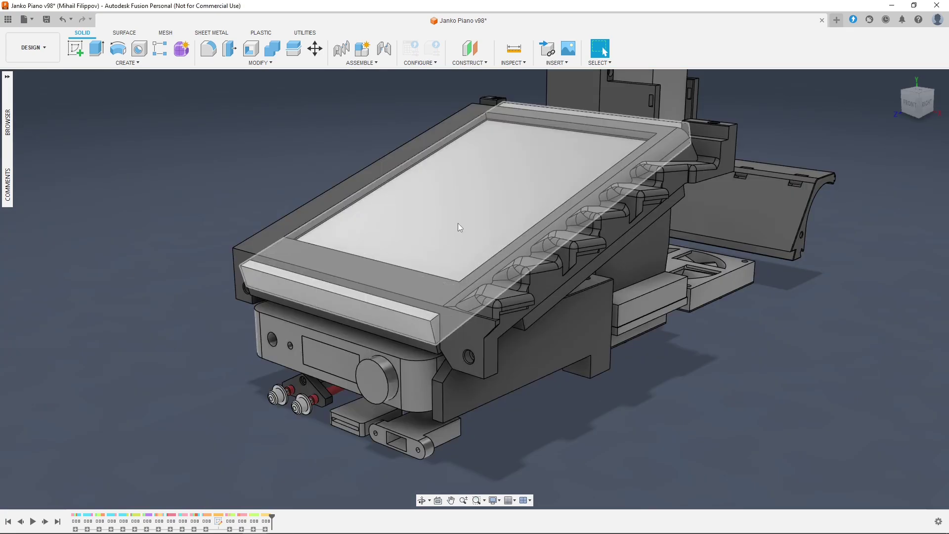
left_click(458, 224)
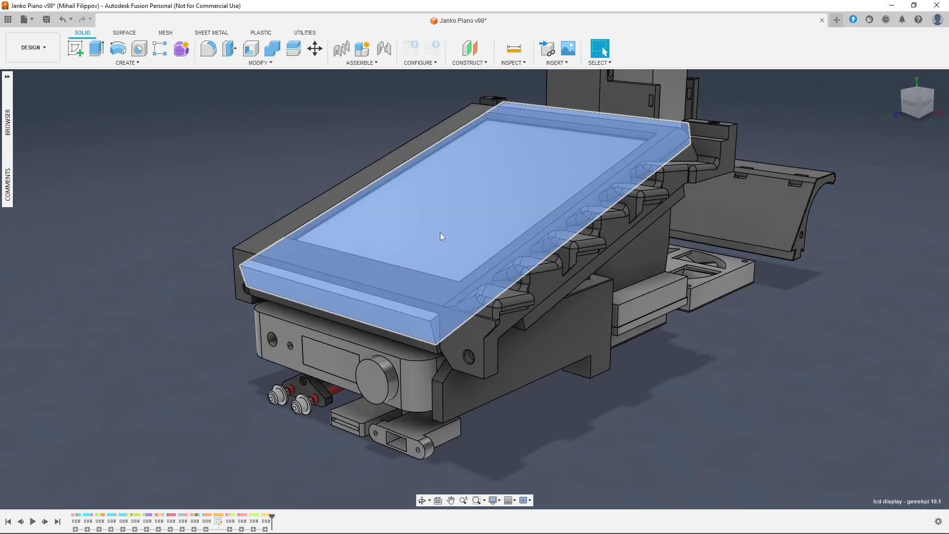
left_click(336, 351)
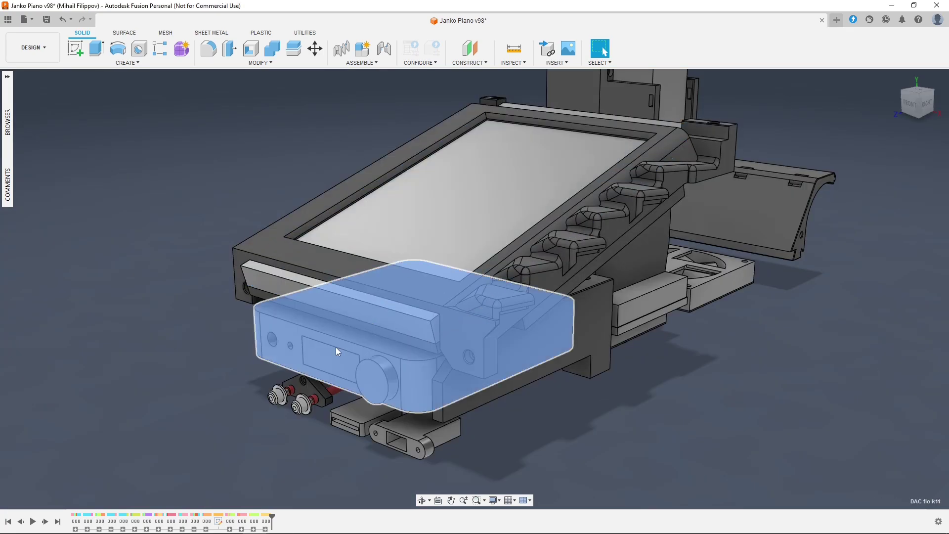
left_click(146, 341)
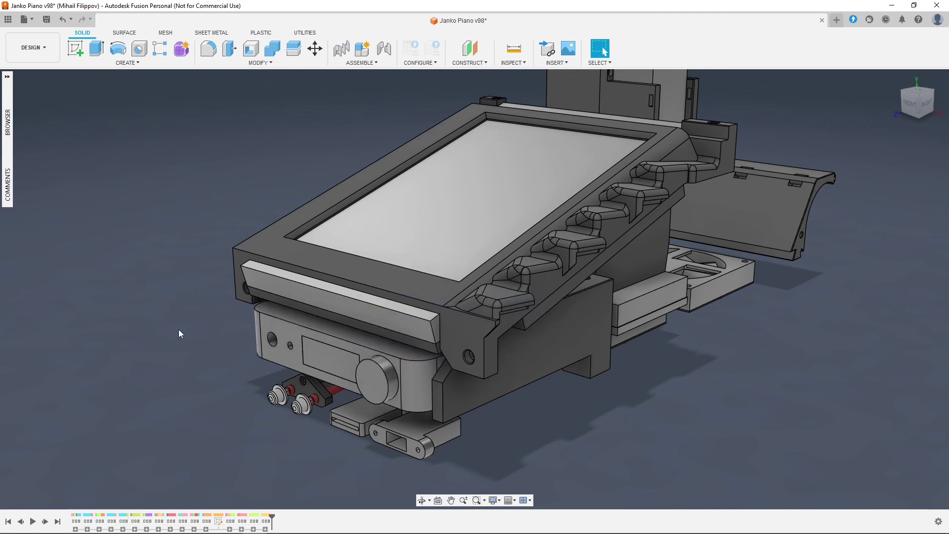
middle_click_drag(171, 341, 169, 181, "shift")
scroll(439, 395, "up", 3)
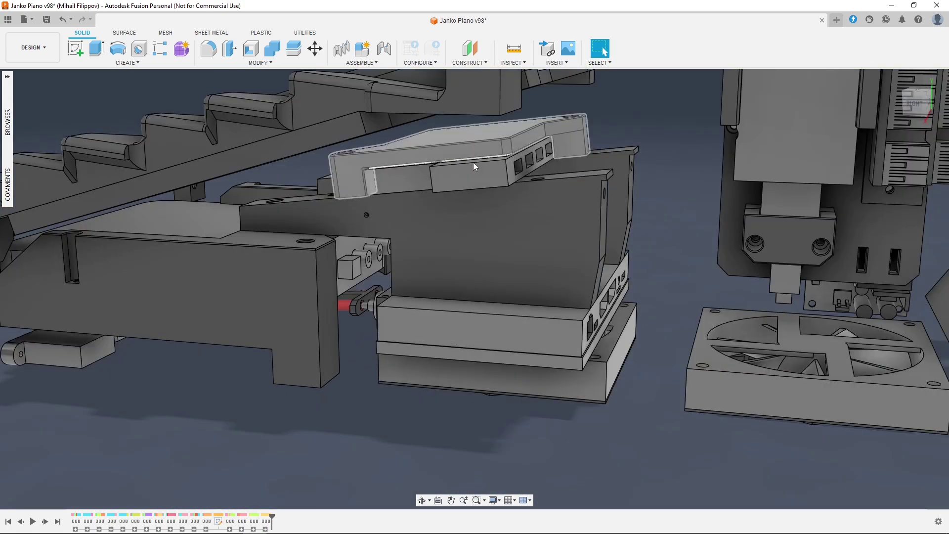
left_click(404, 170)
left_click(404, 179)
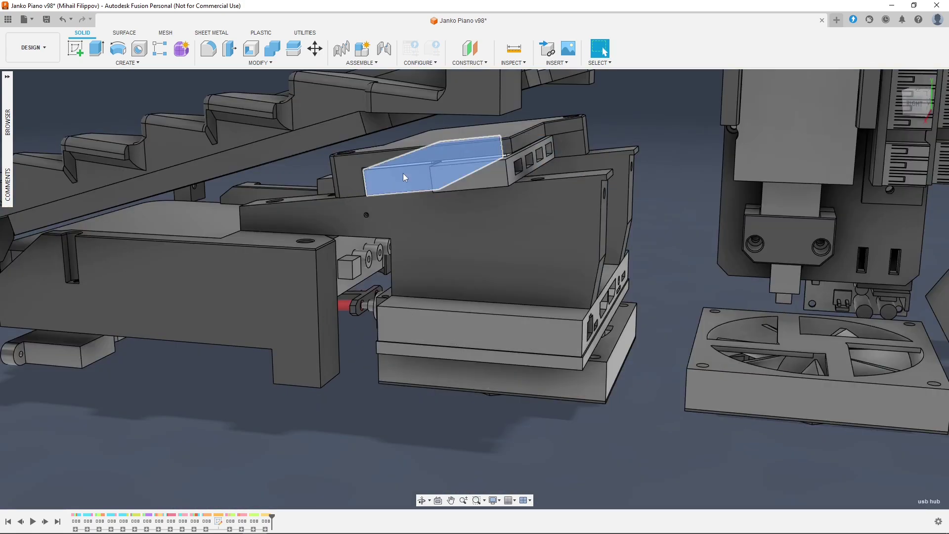
left_click(475, 337)
left_click(394, 438)
scroll(303, 421, "down", 3)
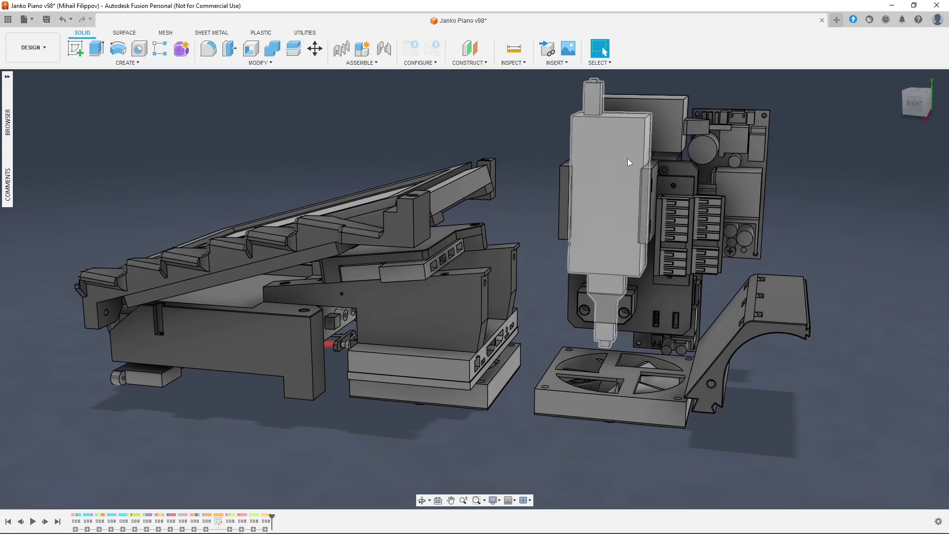
left_click(645, 145)
left_click(666, 117)
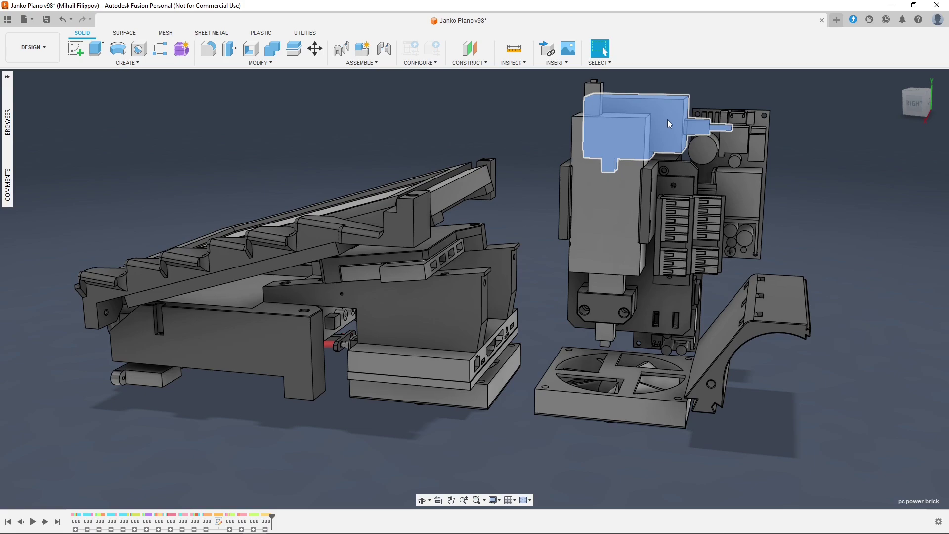
scroll(797, 130, "up", 5)
left_click(688, 280)
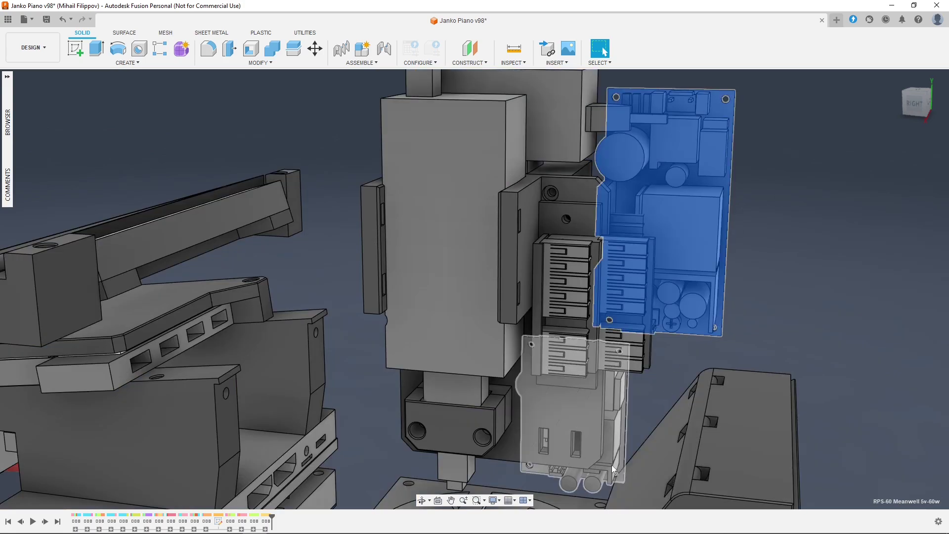
left_click(611, 449)
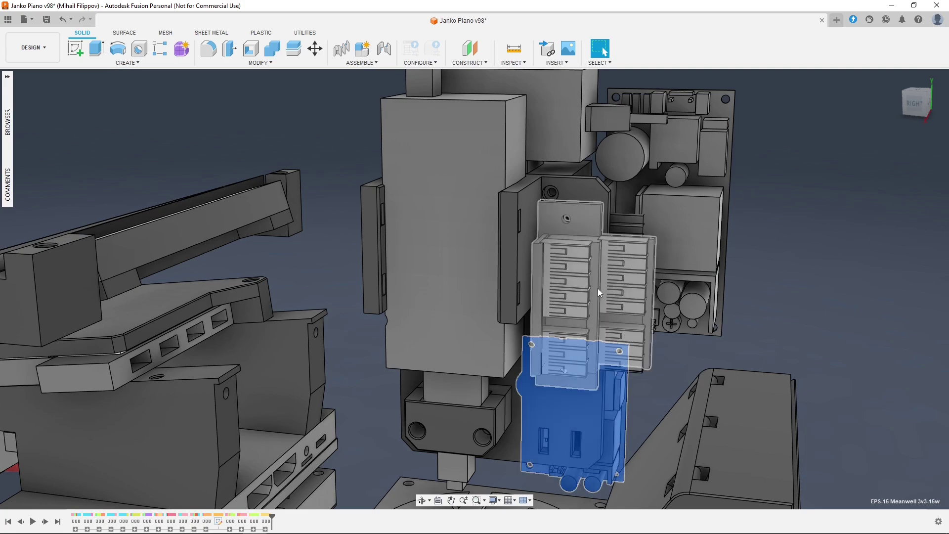
left_click(579, 288)
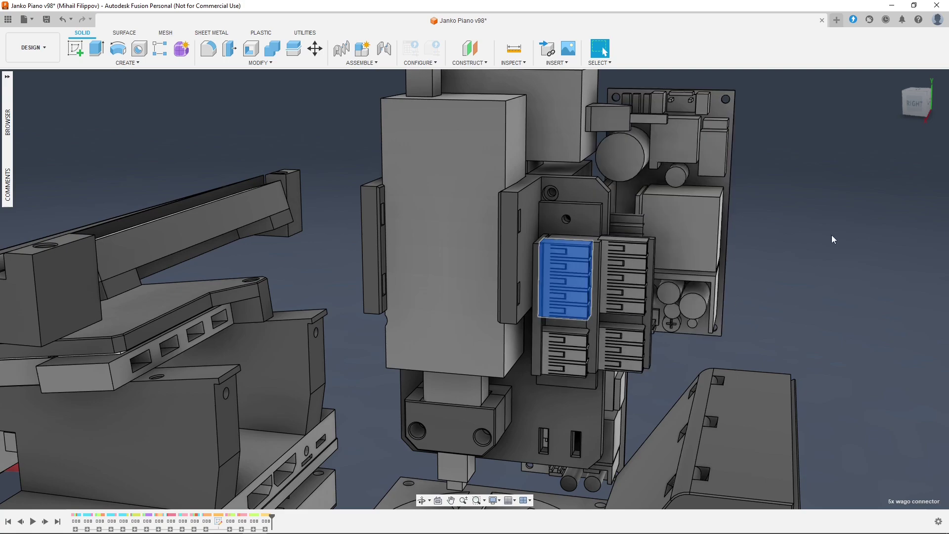
scroll(831, 235, "up", 5)
scroll(831, 236, "down", 10)
middle_click_drag(829, 238, 616, 232, "shift")
scroll(447, 377, "up", 4)
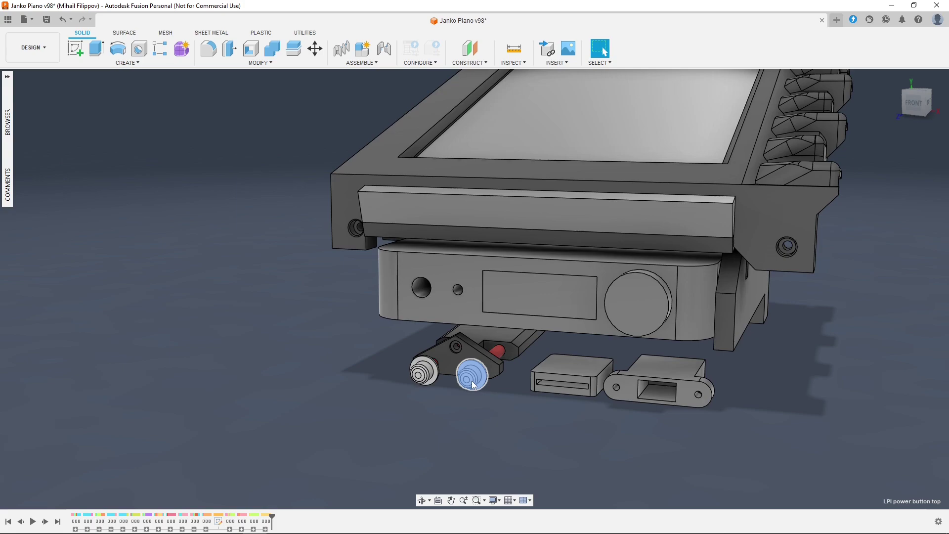
scroll(472, 387, "up", 5)
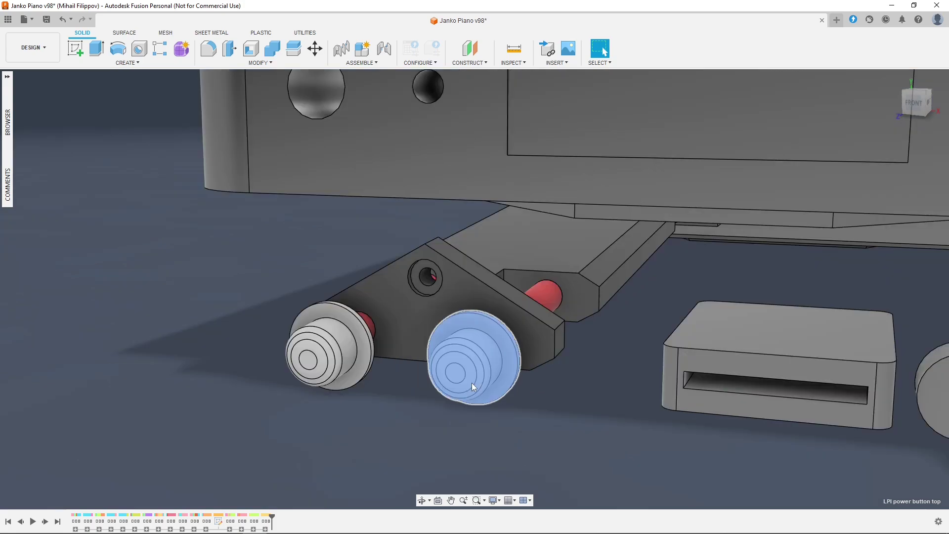
scroll(472, 383, "down", 10)
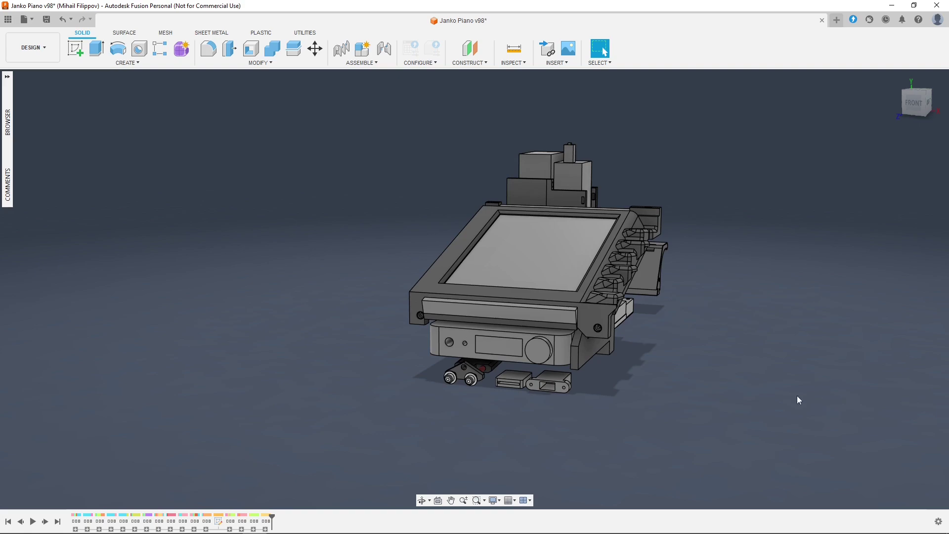
scroll(548, 402, "up", 2)
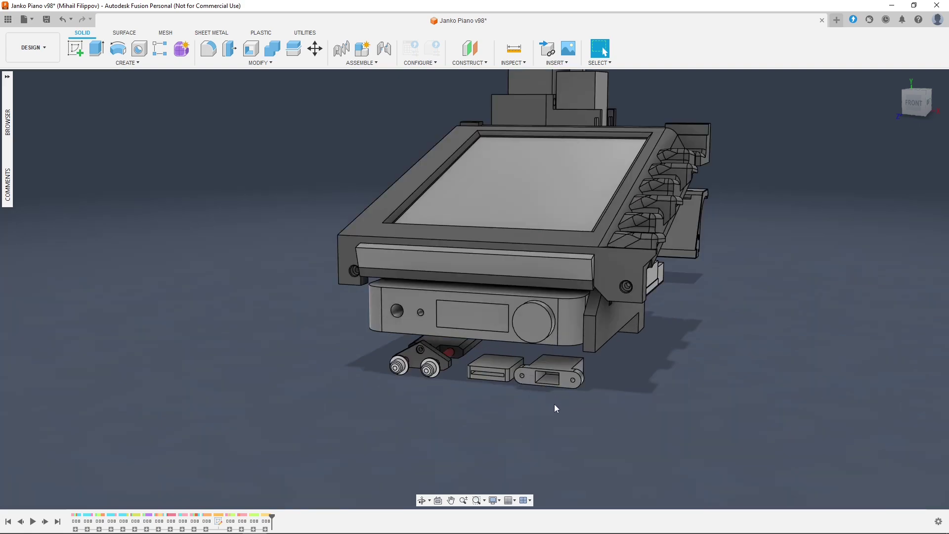
left_click(491, 375)
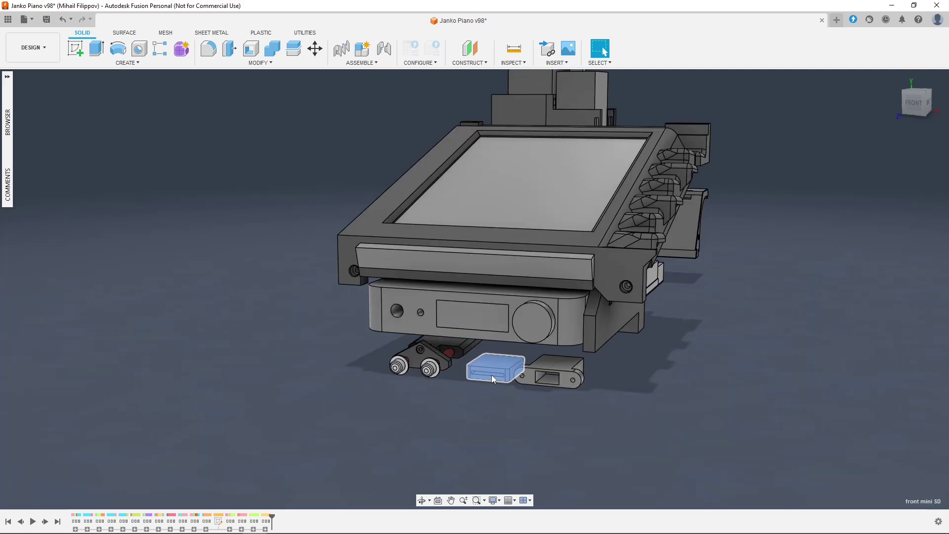
left_click(507, 422)
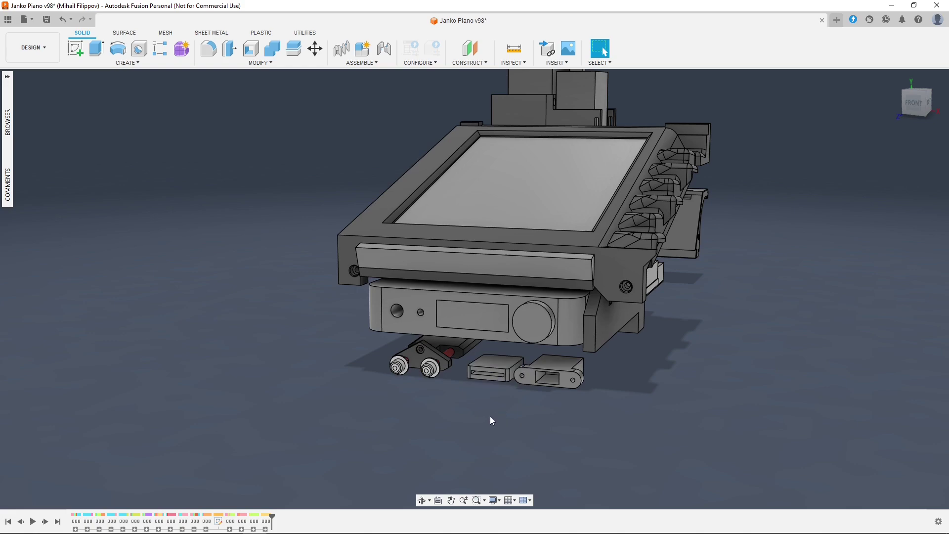
left_click(542, 379)
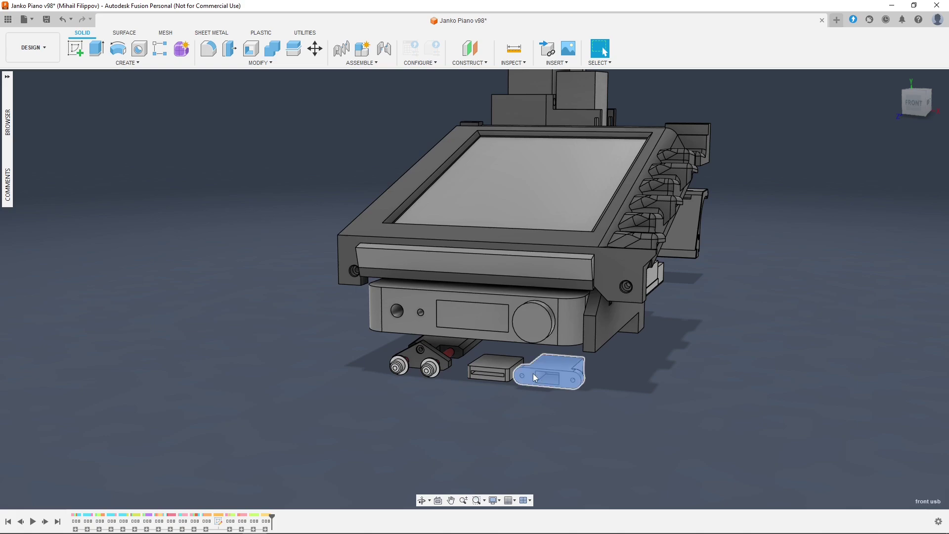
left_click(700, 358)
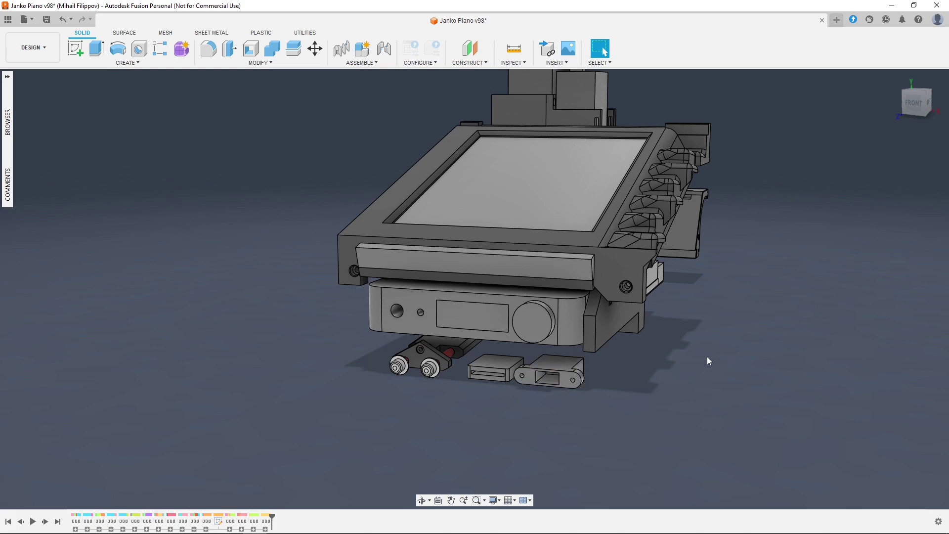
key("ctrl+z")
Orbit to the back of the piano and zoom onto the rear connector breakout panel.
middle_click_drag(677, 363, 726, 198, "shift")
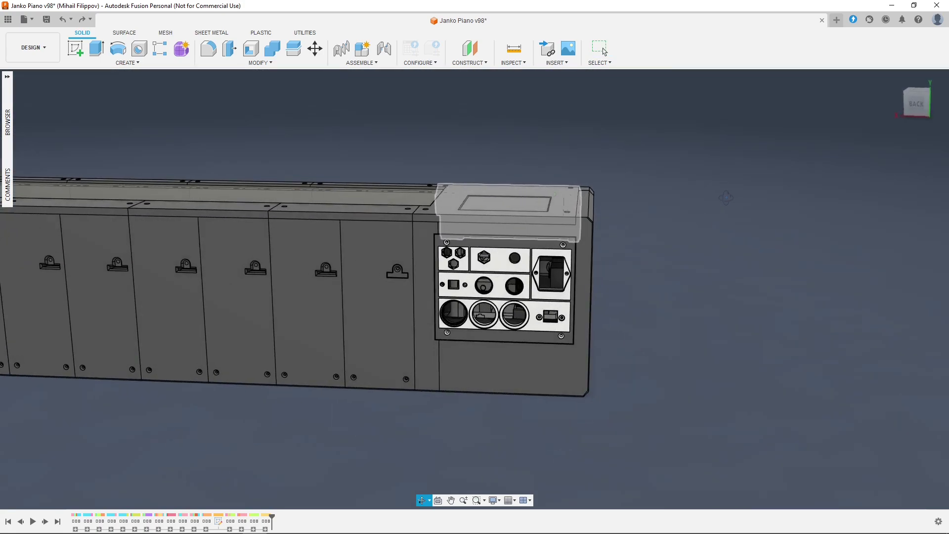
left_click(602, 50)
scroll(527, 271, "up", 5)
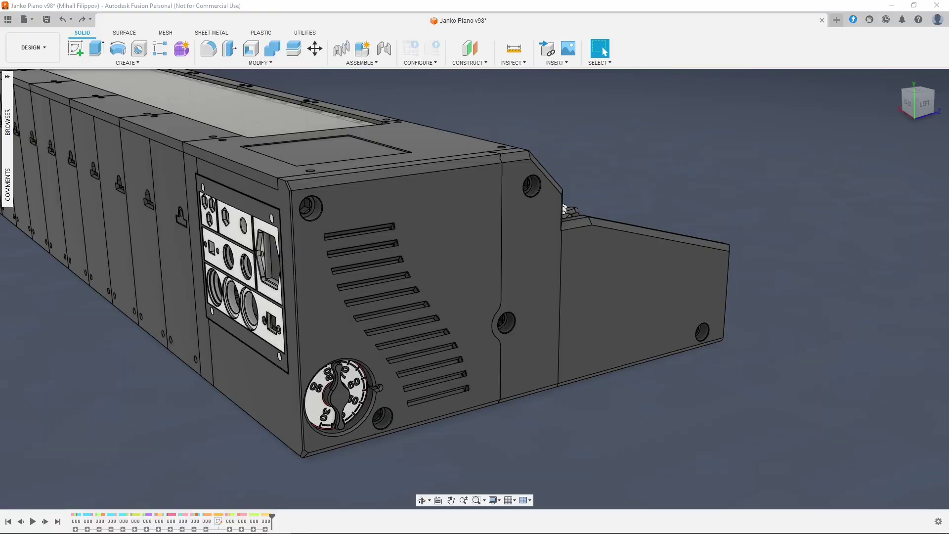
Orbit the isolated key-weight dial to a side view and zoom in on the 06 cylinder.
scroll(339, 426, "up", 5)
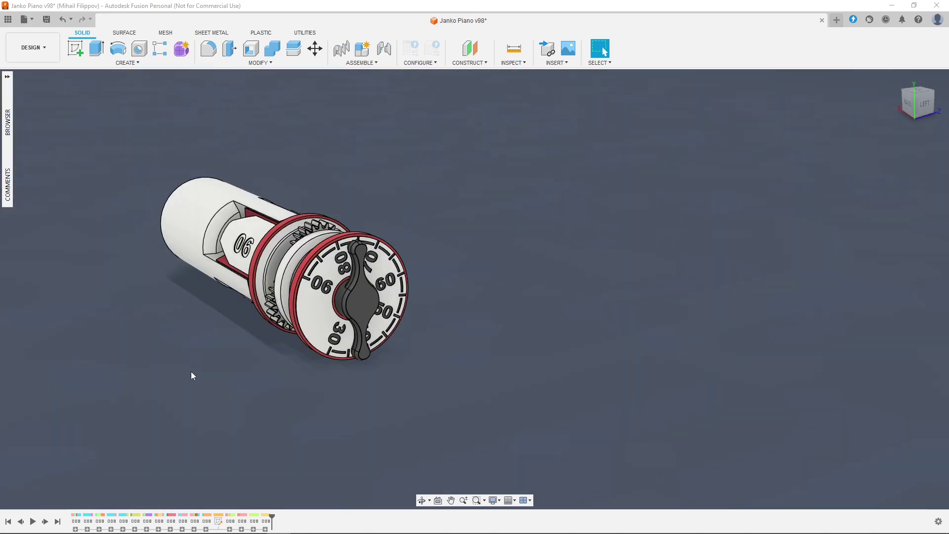
middle_click_drag(191, 373, 324, 375, "shift")
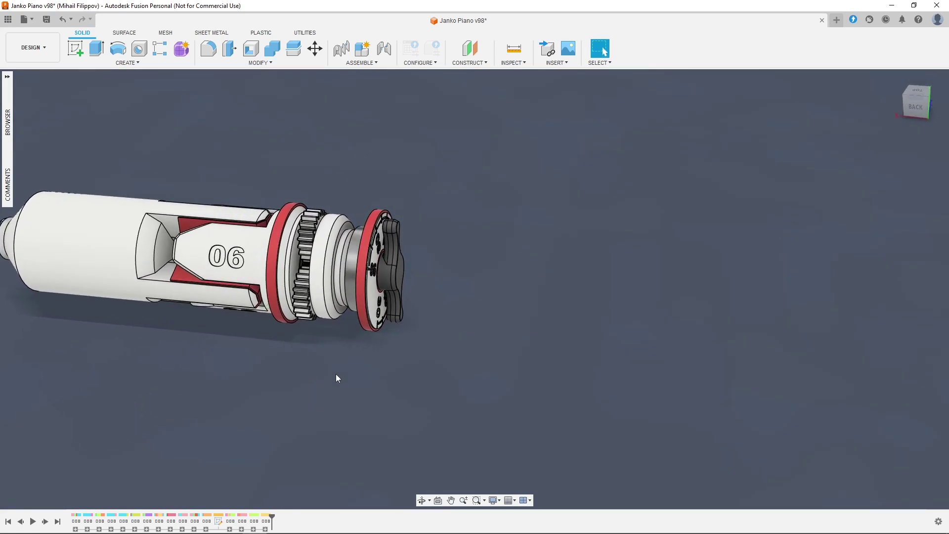
scroll(243, 321, "up", 5)
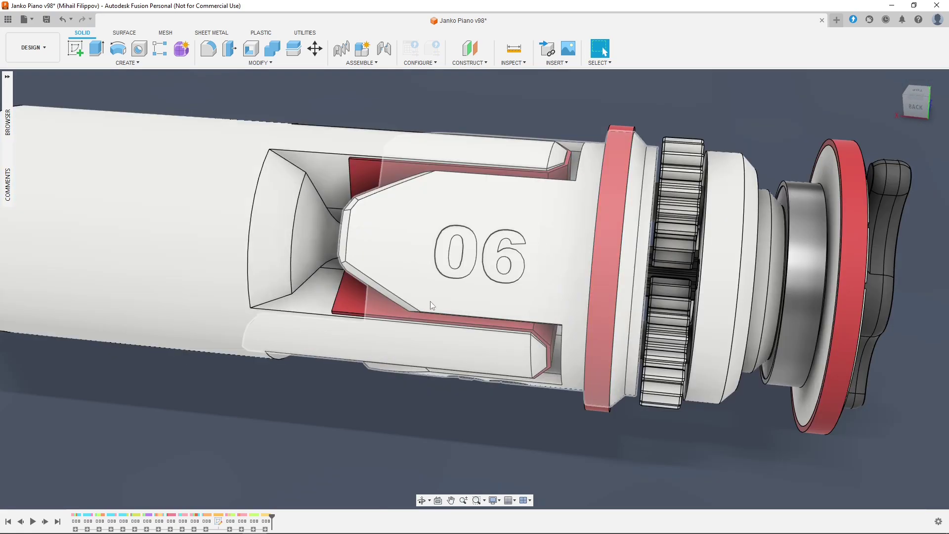